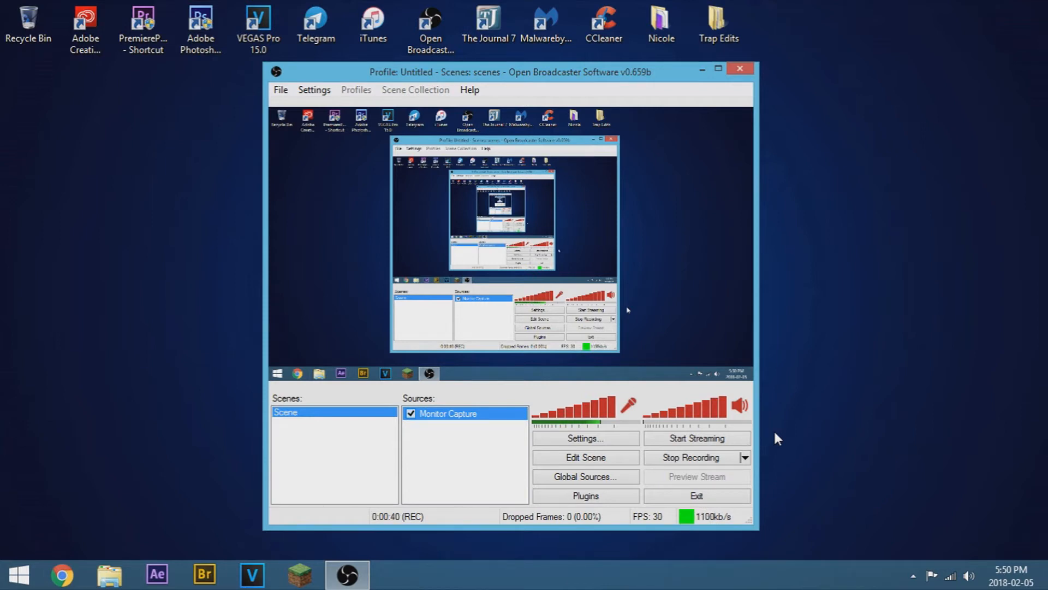
Step: Open Settings and review the Encoding page's audio codec, format and bitrate options
left_click(634, 441)
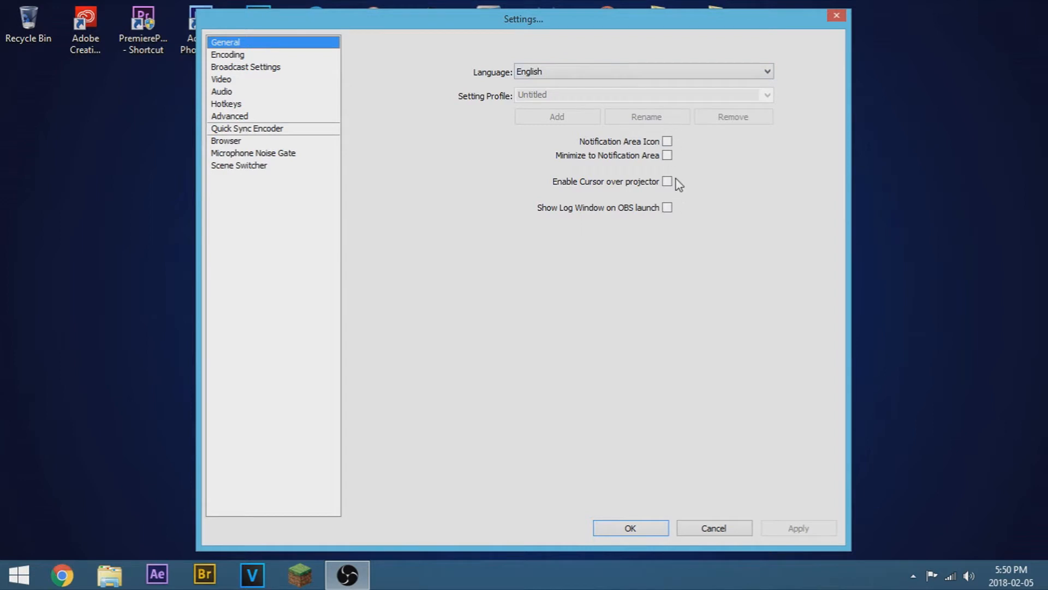
left_click(244, 55)
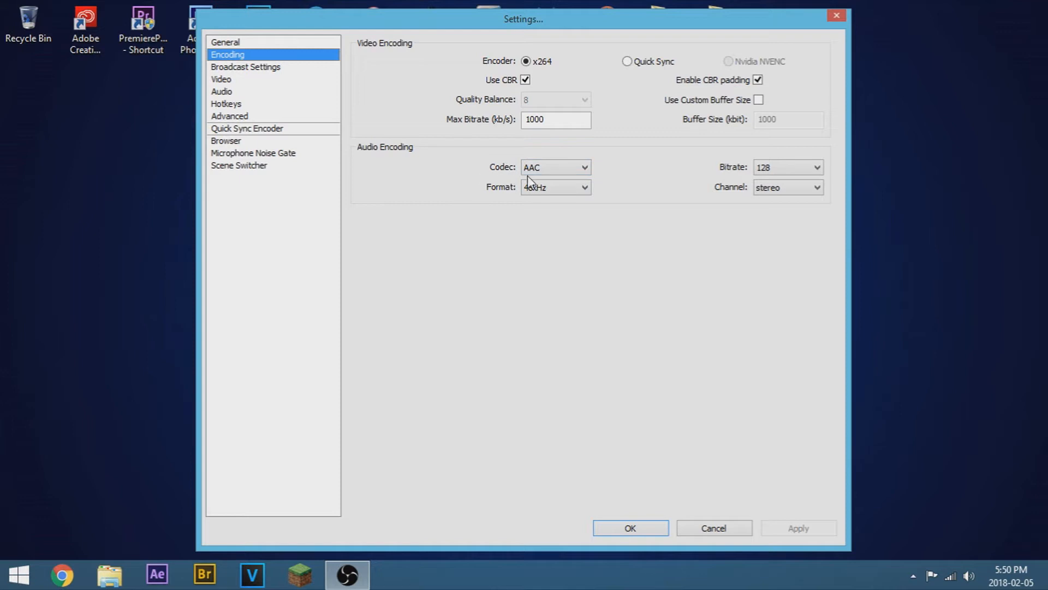
left_click(558, 170)
left_click(558, 170)
left_click(571, 191)
left_click(587, 189)
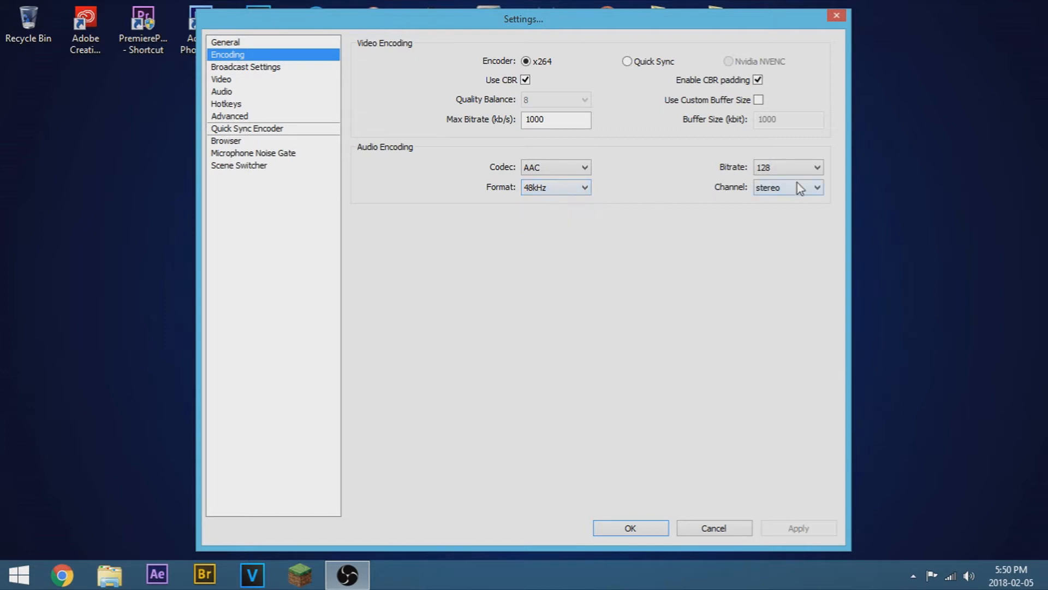
left_click(800, 168)
left_click(801, 169)
Step: Review the Broadcast Settings page, highlighting the recording file path
left_click(247, 68)
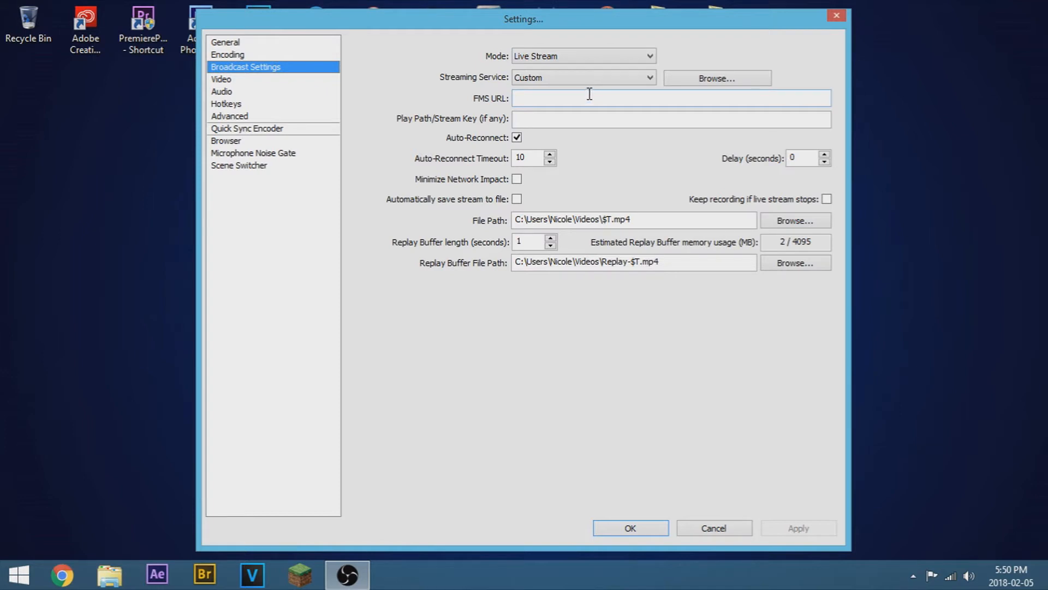
mouse_move(576, 220)
left_click_drag(655, 220, 533, 221)
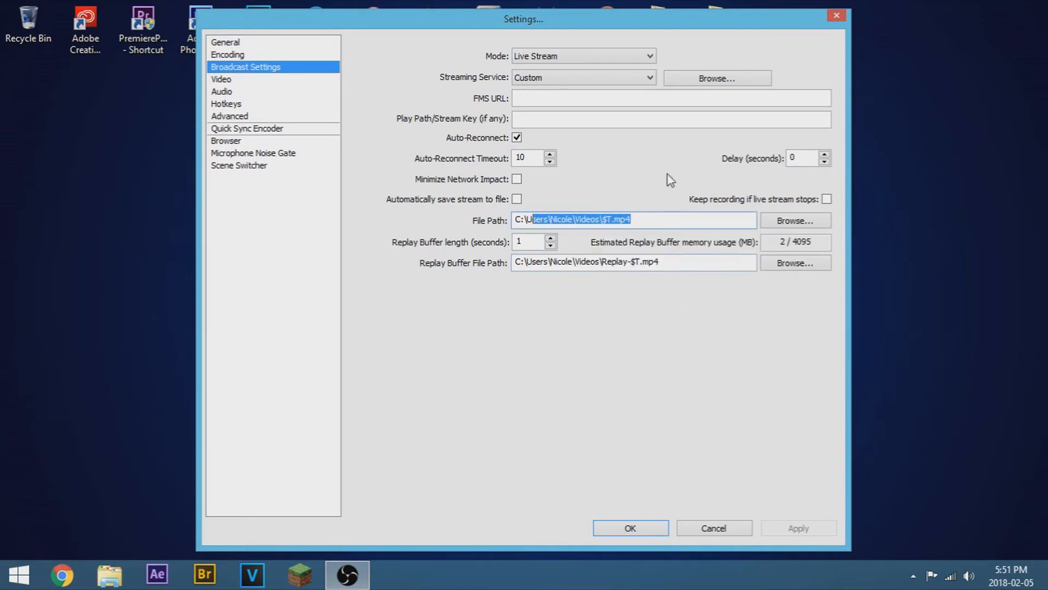
Step: Review the Video page and the Audio page's desktop and microphone device lists
left_click(233, 82)
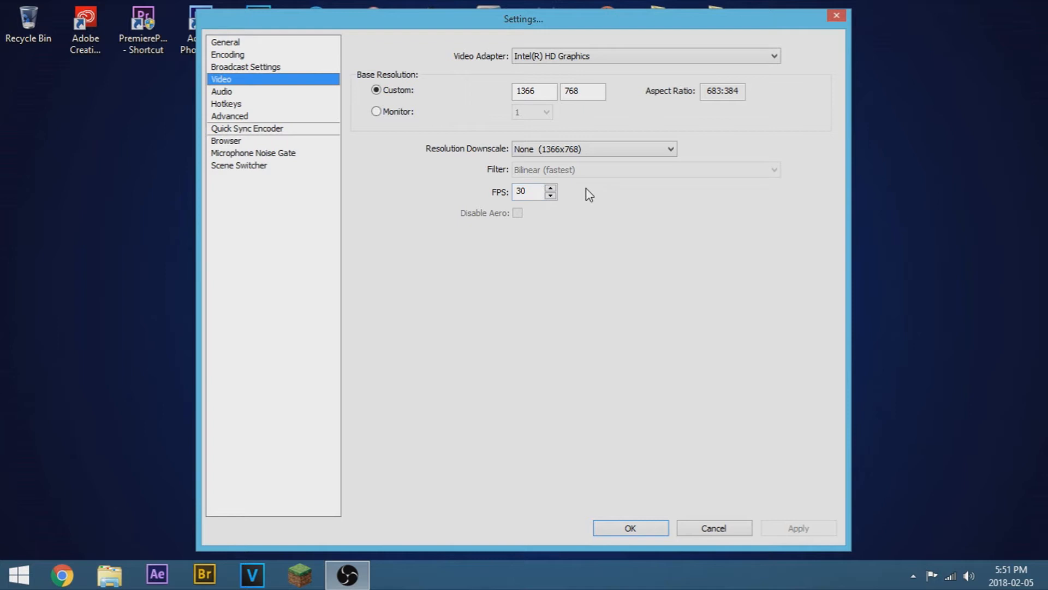
left_click(267, 93)
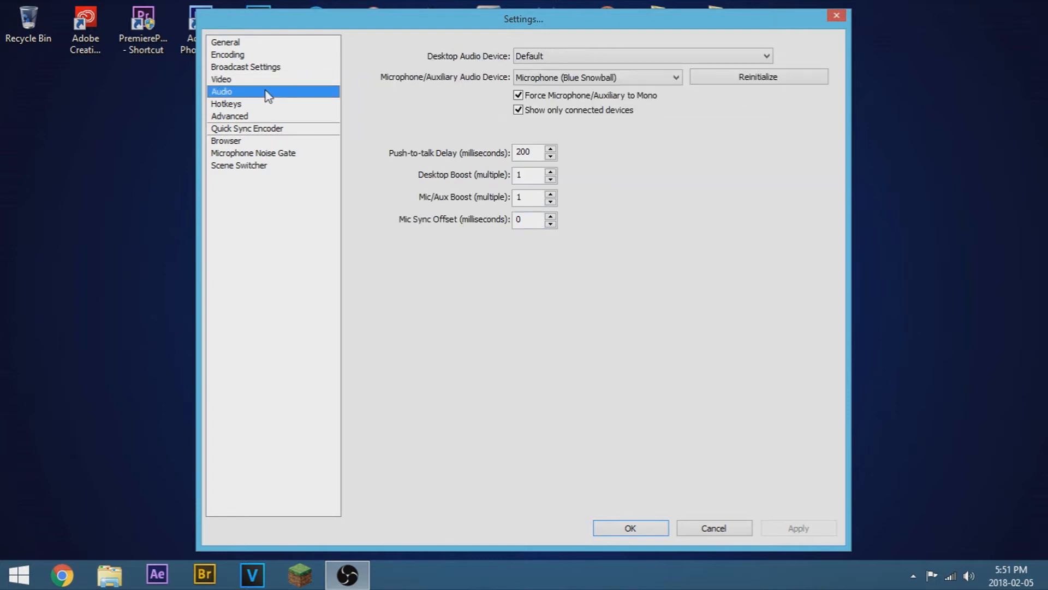
left_click(539, 57)
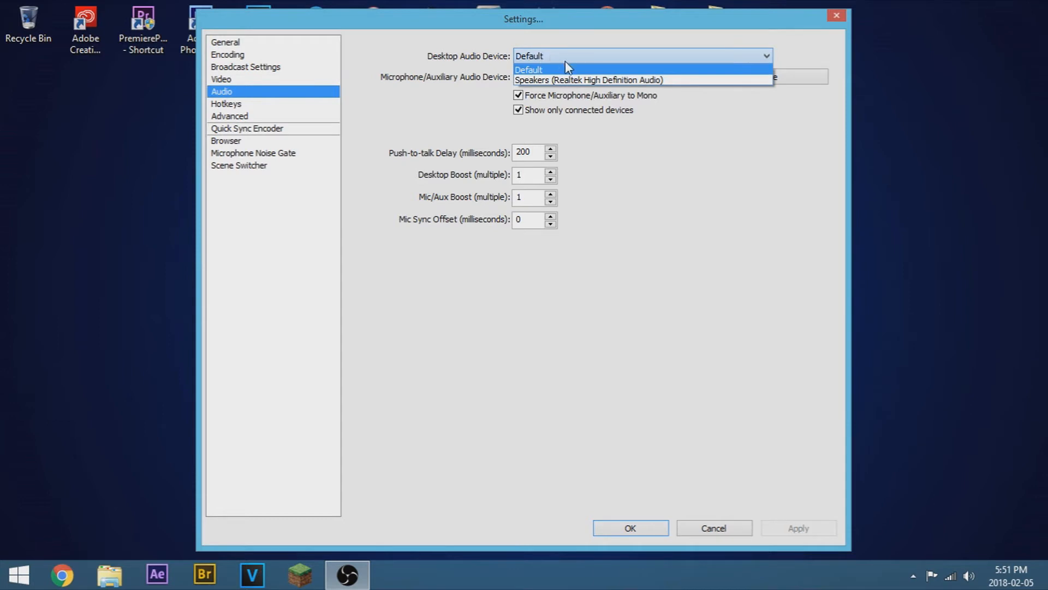
left_click(744, 155)
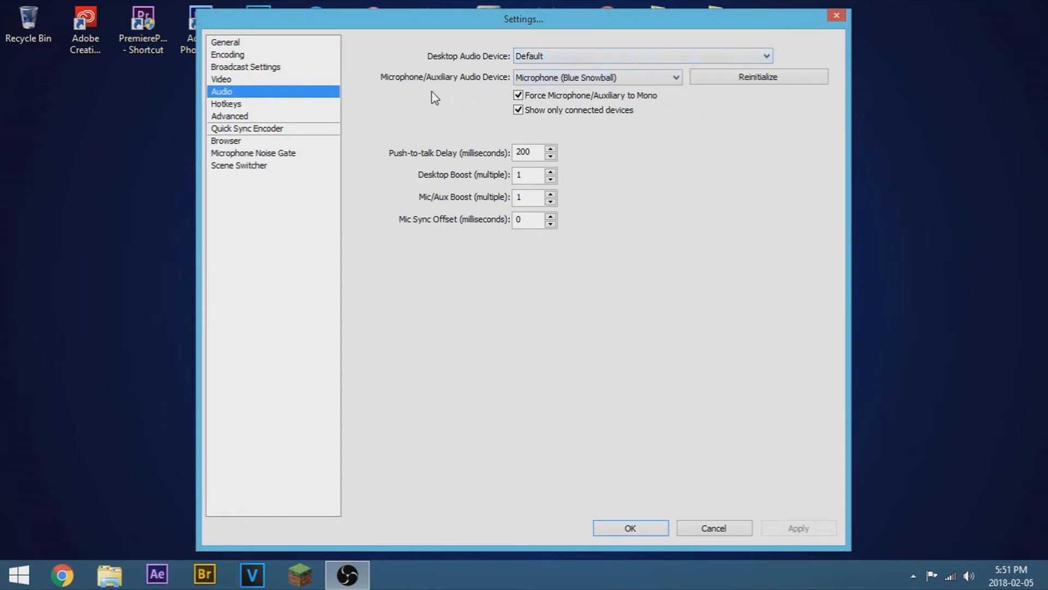
left_click(593, 80)
left_click(723, 165)
Step: Review the Hotkeys, Advanced, Quick Sync Encoder, Browser, Microphone Noise Gate and Scene Switcher pages
left_click(257, 104)
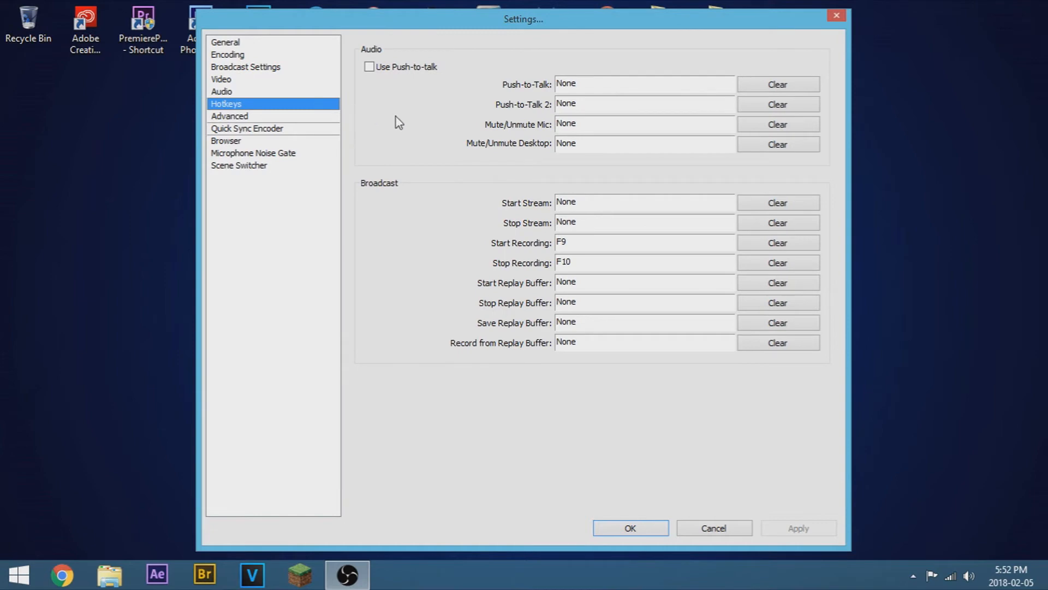
left_click(582, 264)
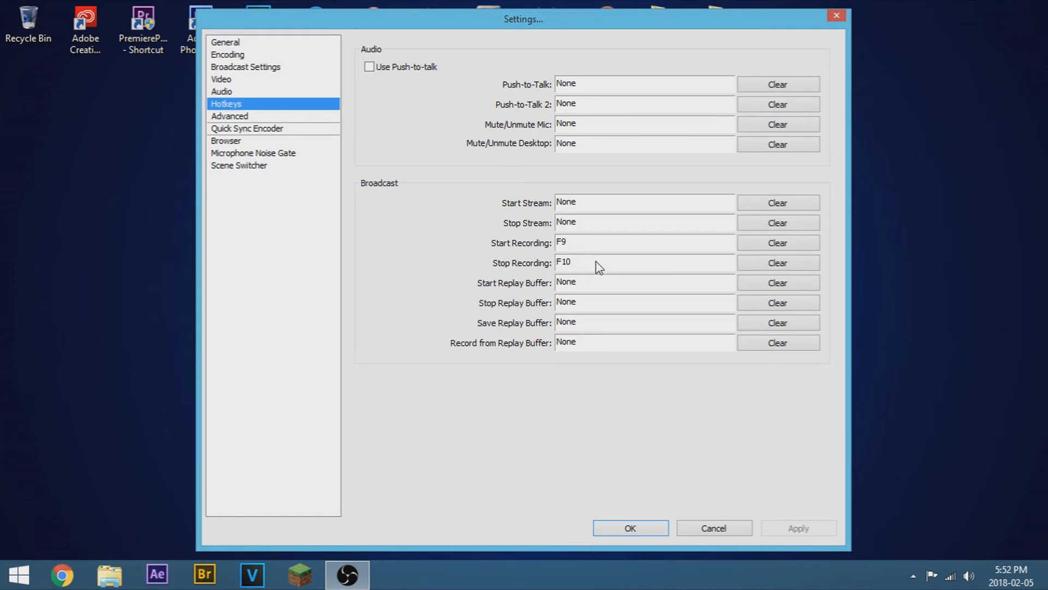
left_click(275, 117)
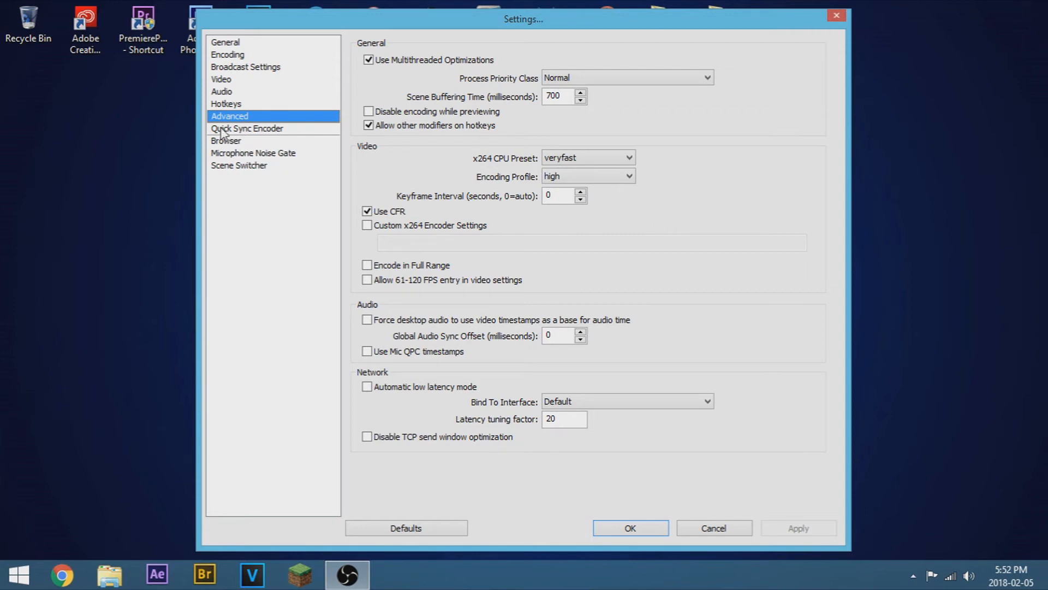
left_click(250, 131)
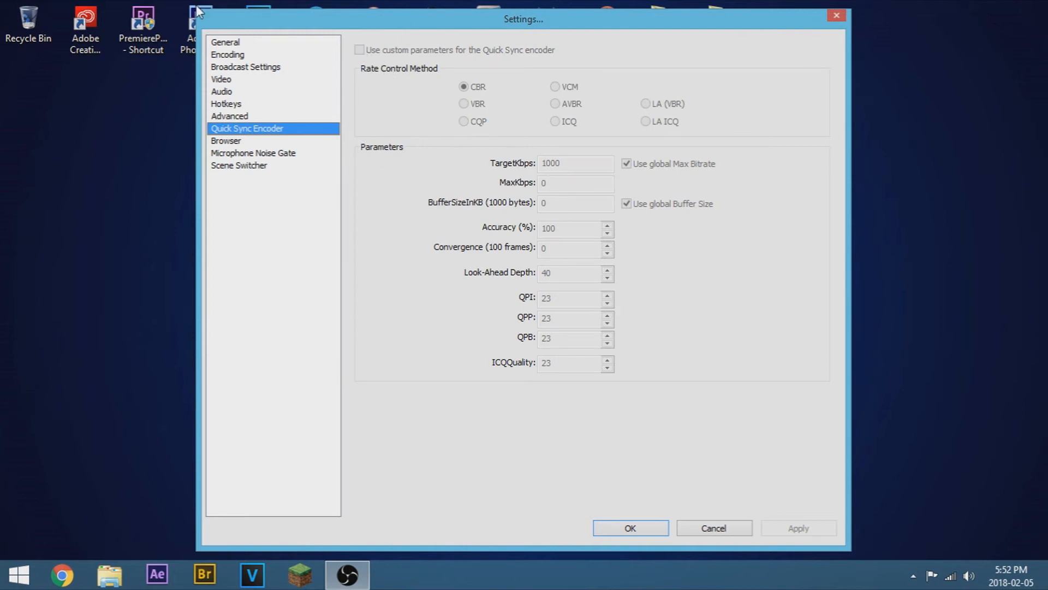
left_click(229, 141)
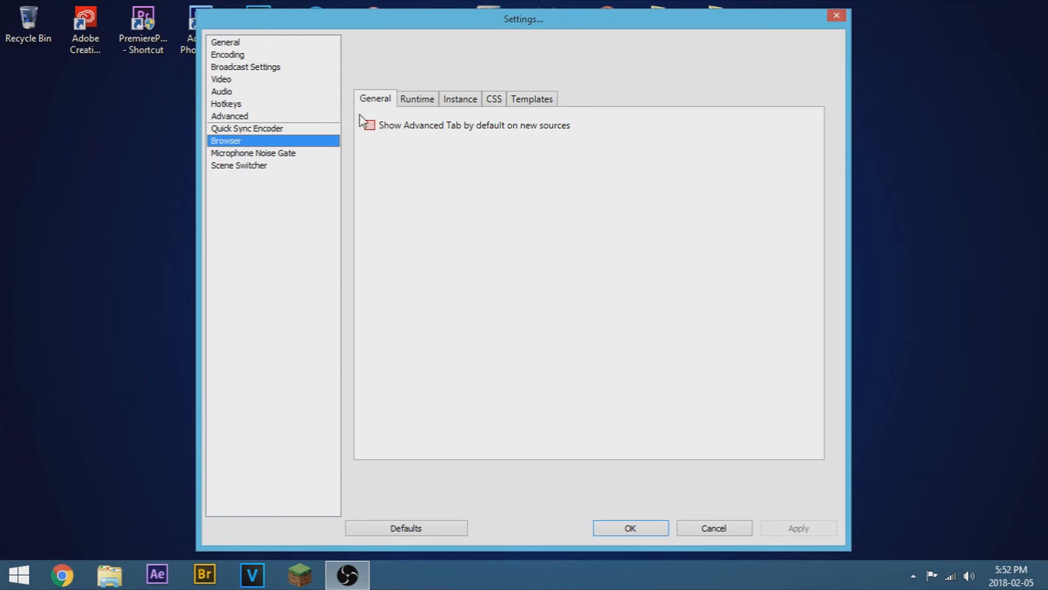
left_click(243, 156)
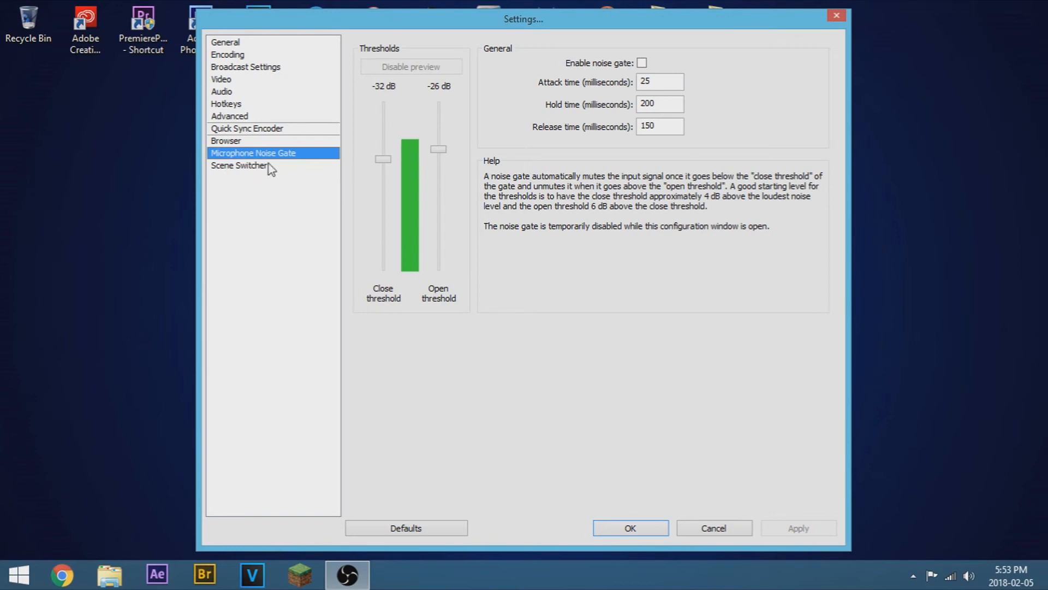
left_click(241, 166)
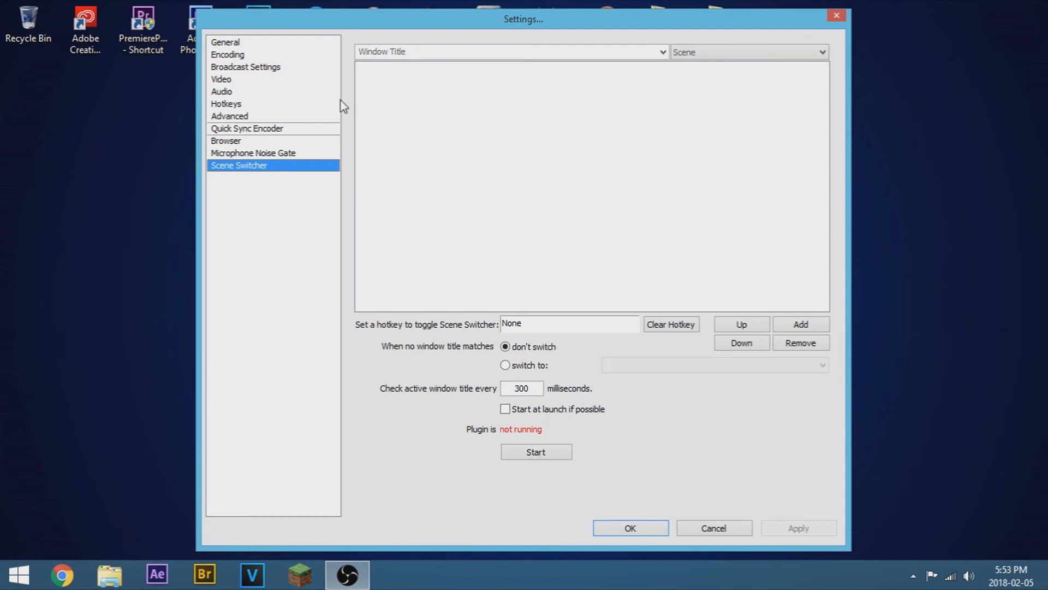
Step: Revisit the Broadcast Settings, Video, Audio and Hotkeys pages, then close Settings without saving
left_click(240, 68)
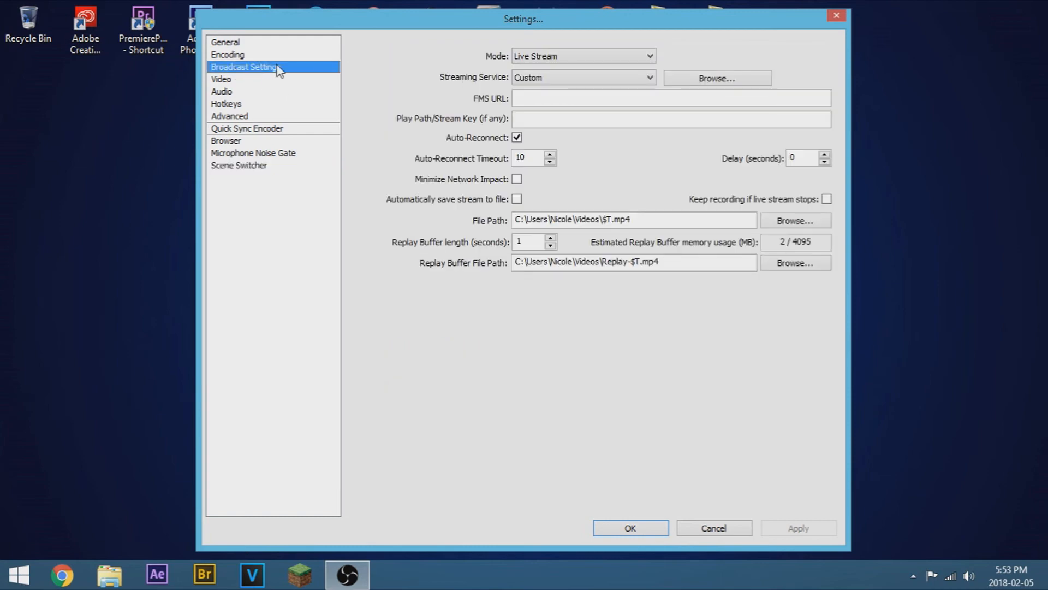
left_click(261, 79)
left_click(259, 92)
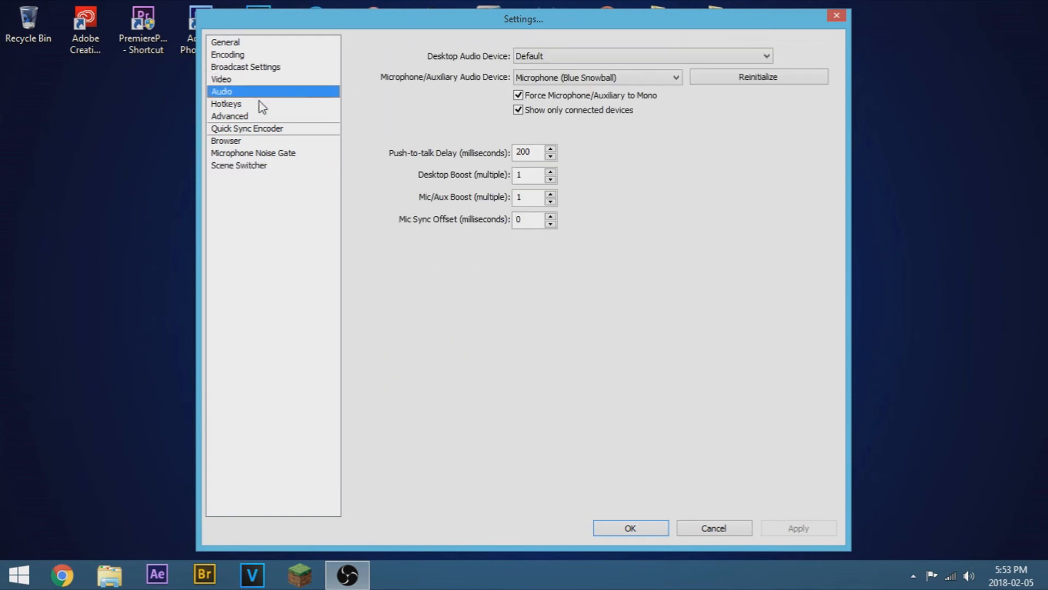
left_click(260, 105)
left_click(257, 69)
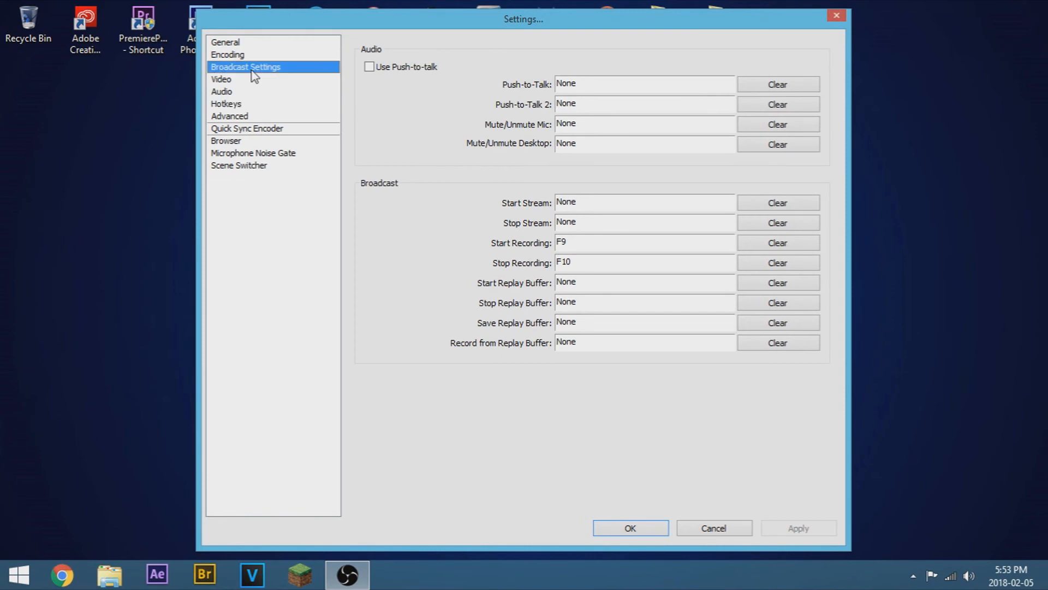
left_click(255, 81)
left_click(257, 92)
left_click(258, 104)
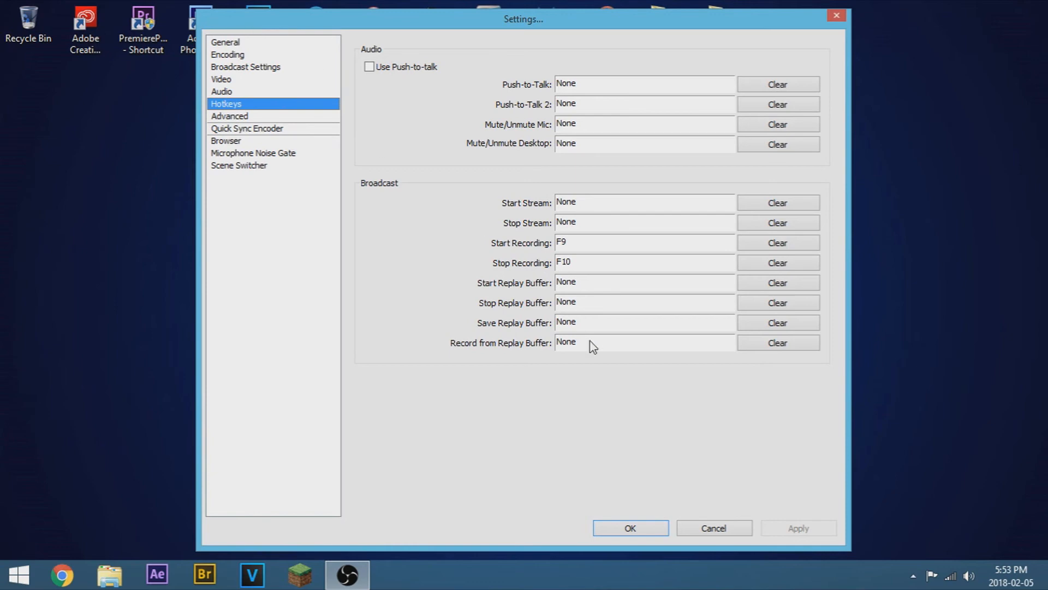
left_click(721, 525)
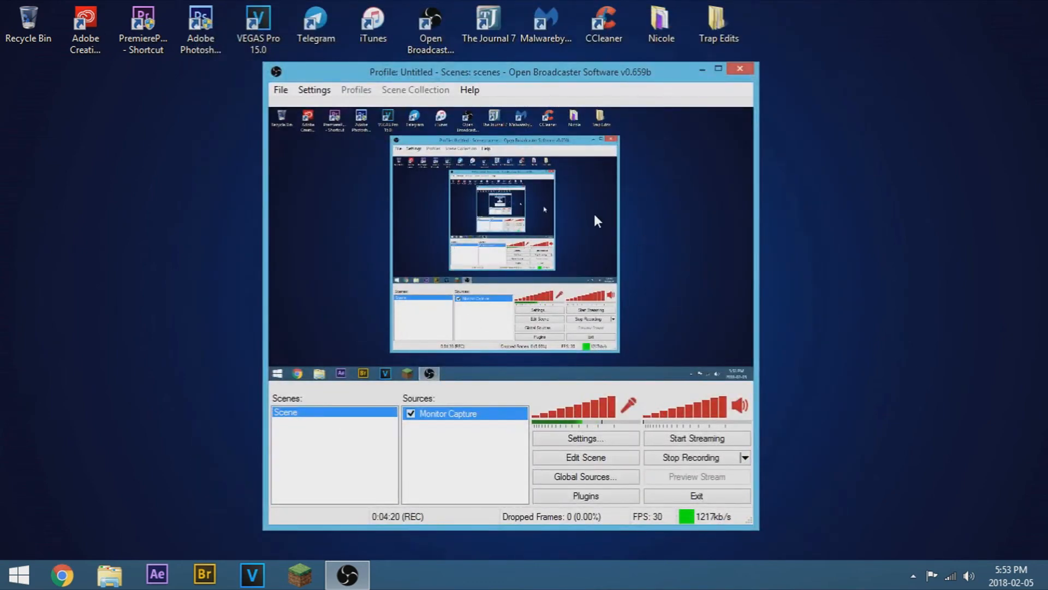
Step: Add a new scene named "Whatever you want"
right_click(363, 444)
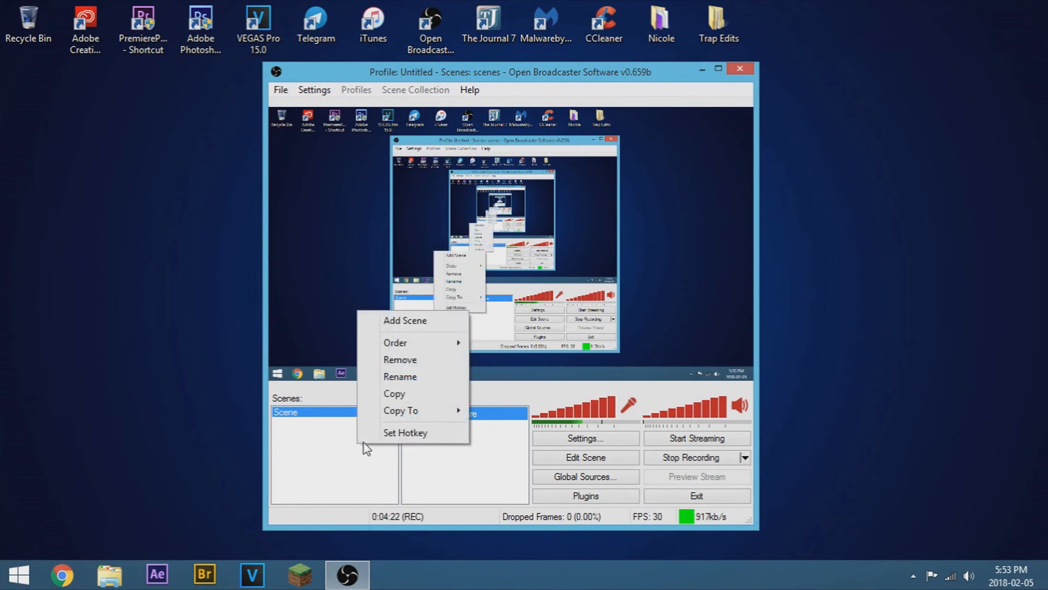
left_click(327, 459)
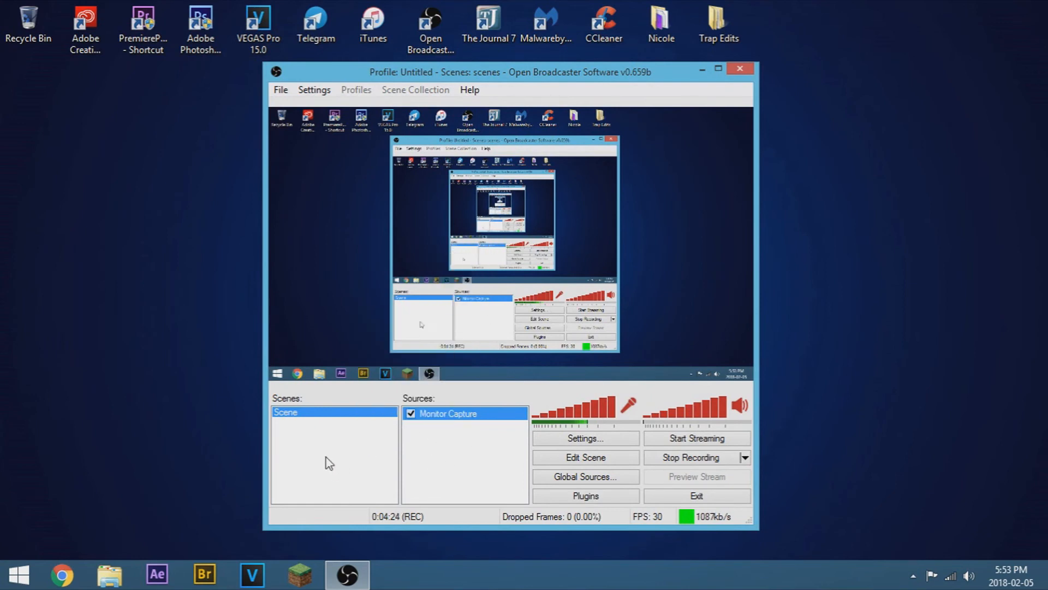
right_click(335, 451)
left_click(368, 329)
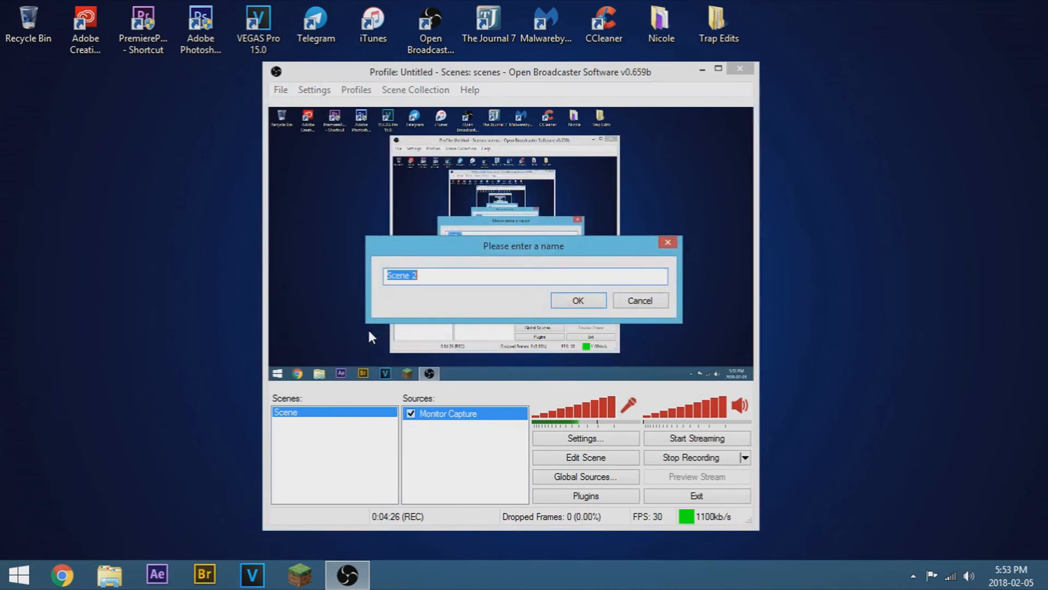
type("Whatever you wat")
key("BackSpace")
type("nt")
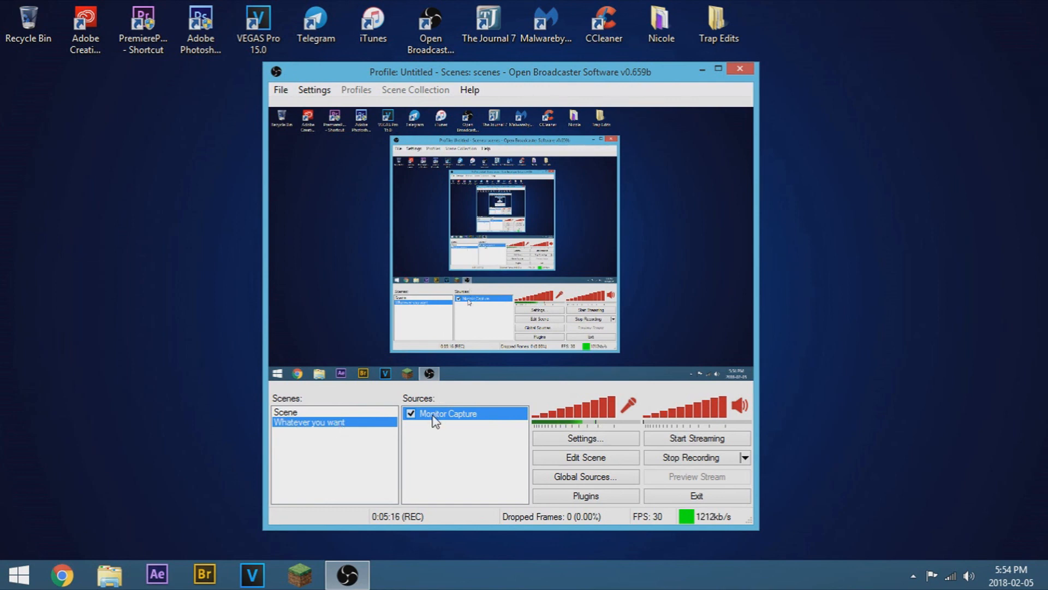
right_click(482, 431)
mouse_move(545, 437)
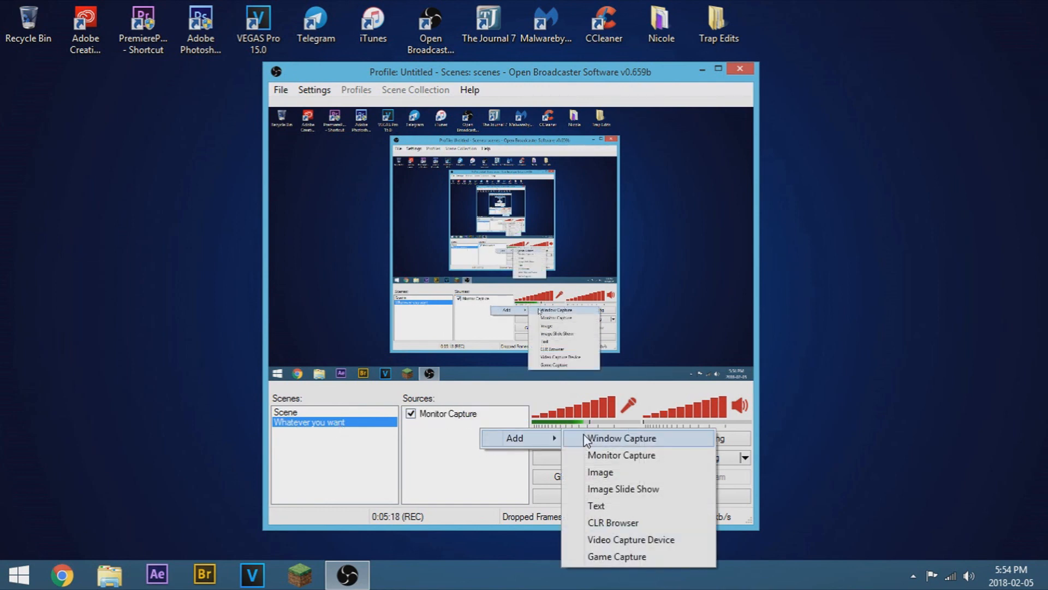
left_click(452, 415)
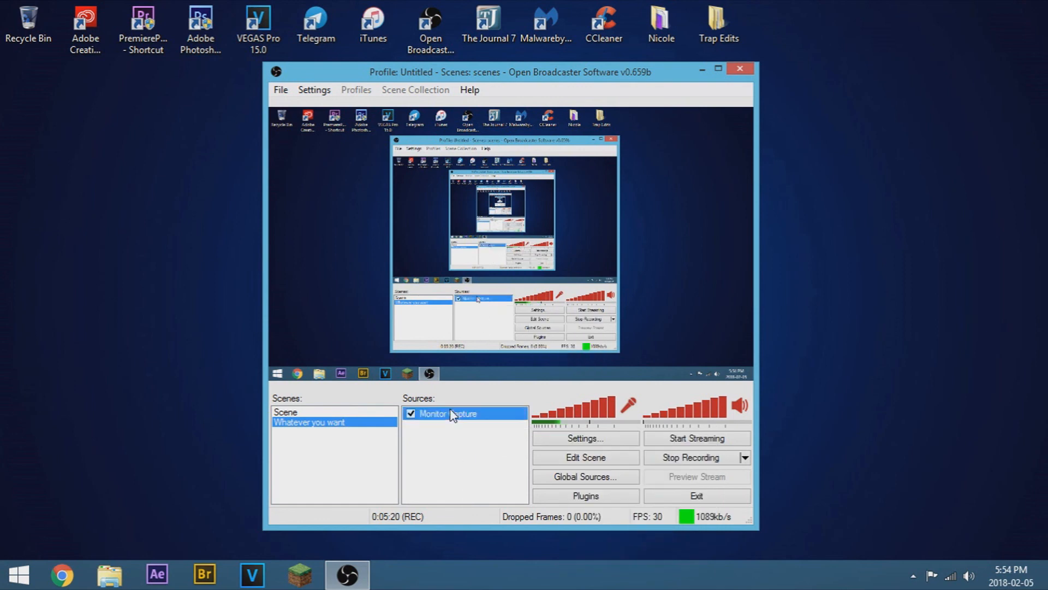
Step: Open the Monitor Capture source's properties, review the monitor selection, and cancel
double_click(452, 415)
mouse_move(451, 65)
left_mouse_down()
mouse_move(650, 90)
mouse_move(456, 86)
mouse_move(462, 79)
left_mouse_up()
left_click(440, 98)
left_click(420, 107)
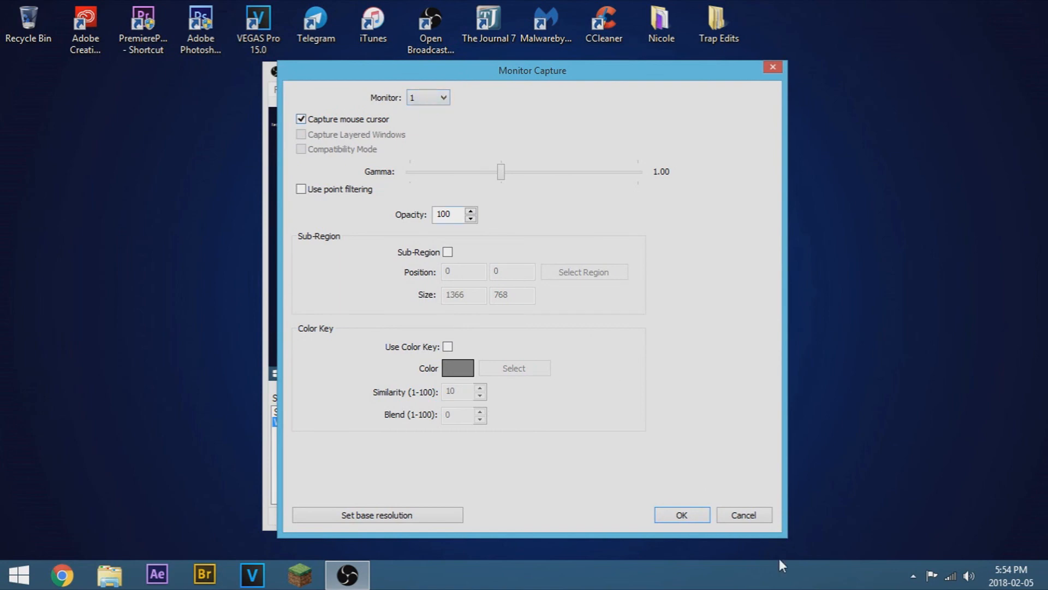
left_click(745, 514)
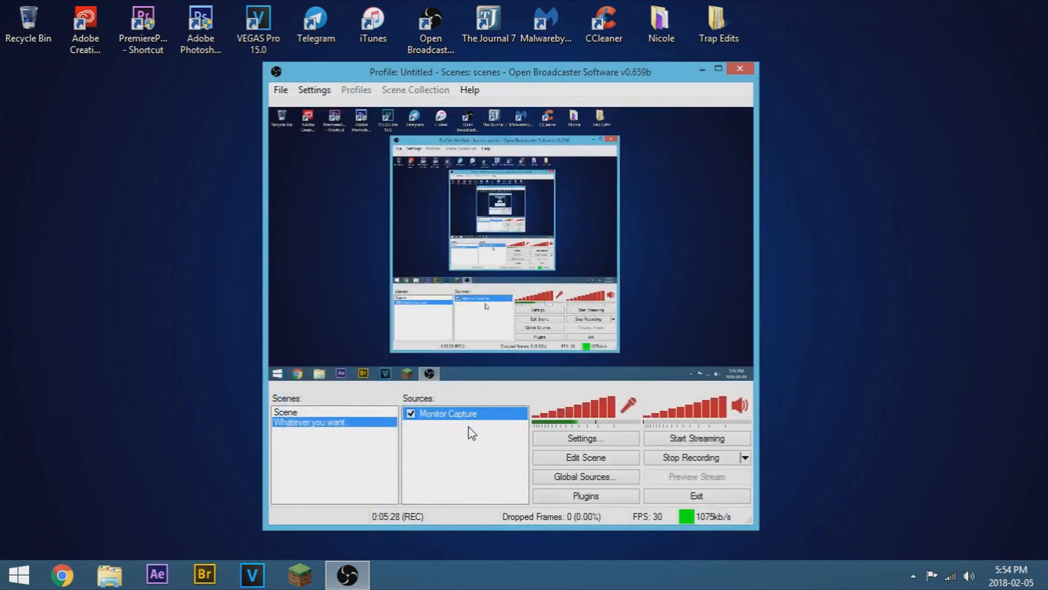